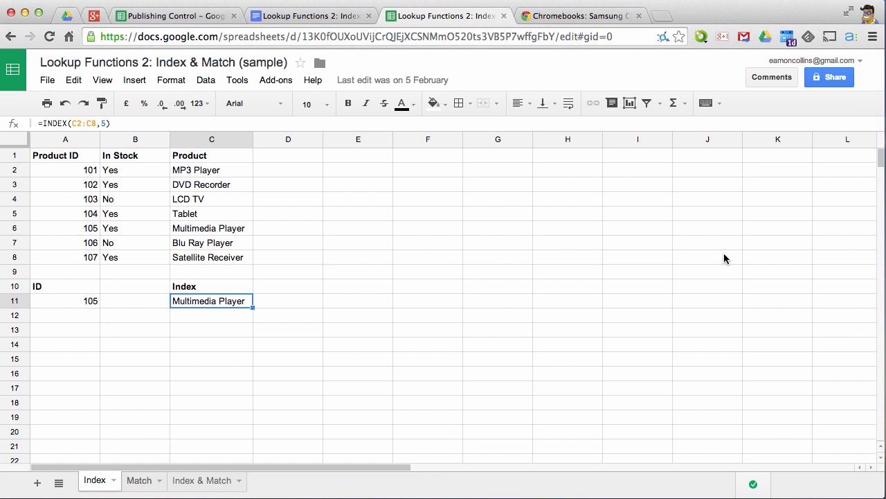
- Replace the formula in C11 under Index with =INDEX(C2:C8,5)
key("Delete")
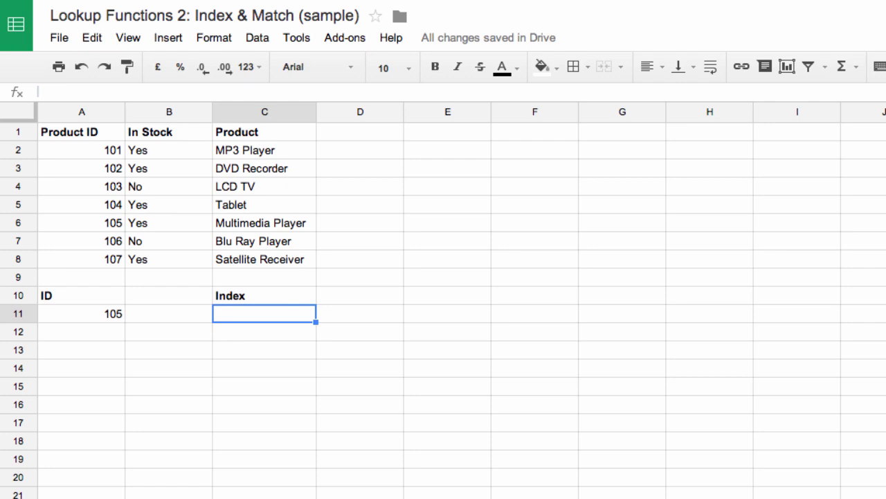
type("=inde")
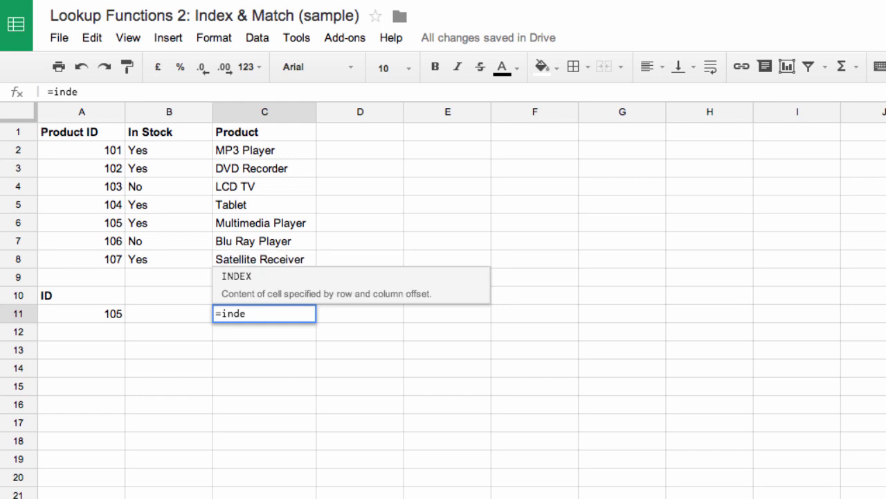
key("Tab")
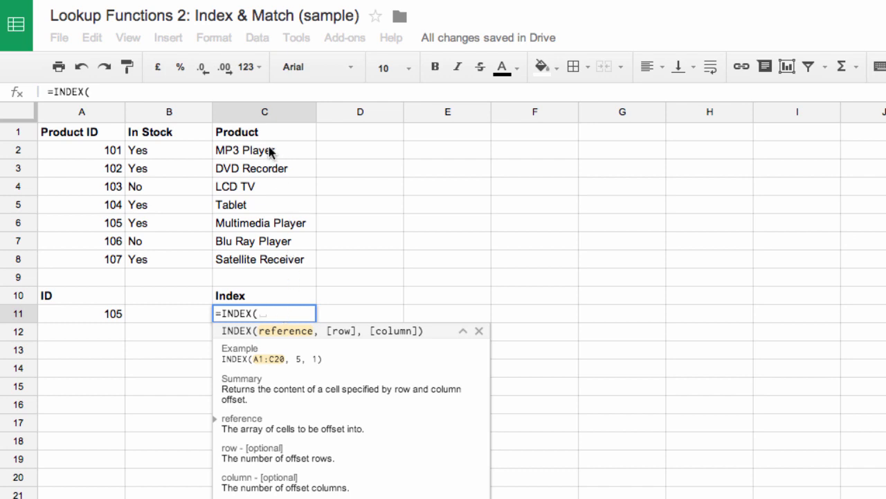
left_click_drag(270, 151, 277, 265)
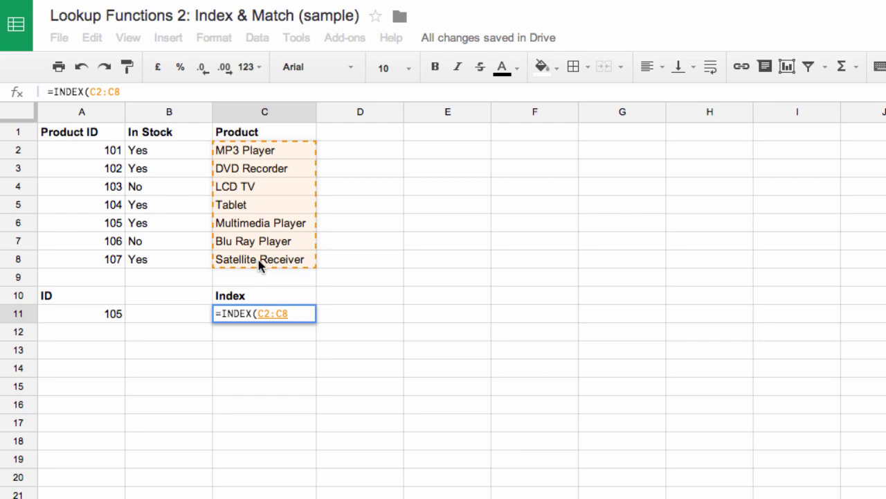
type(",")
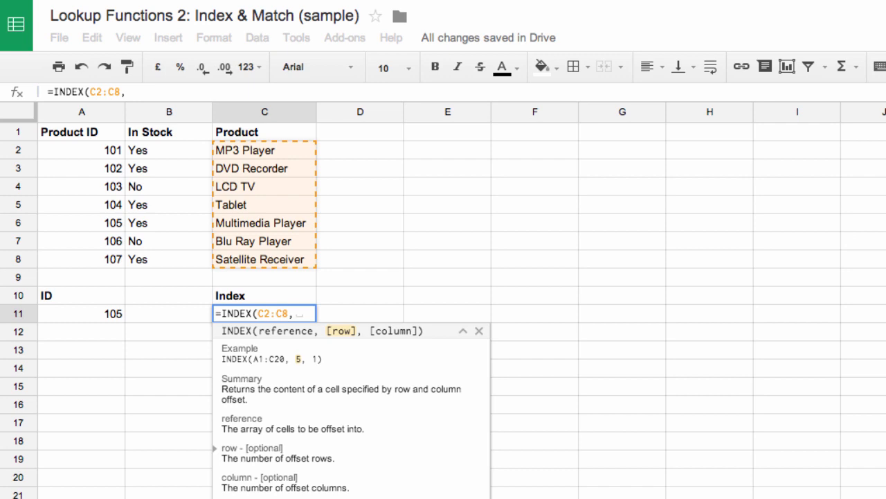
type("5)")
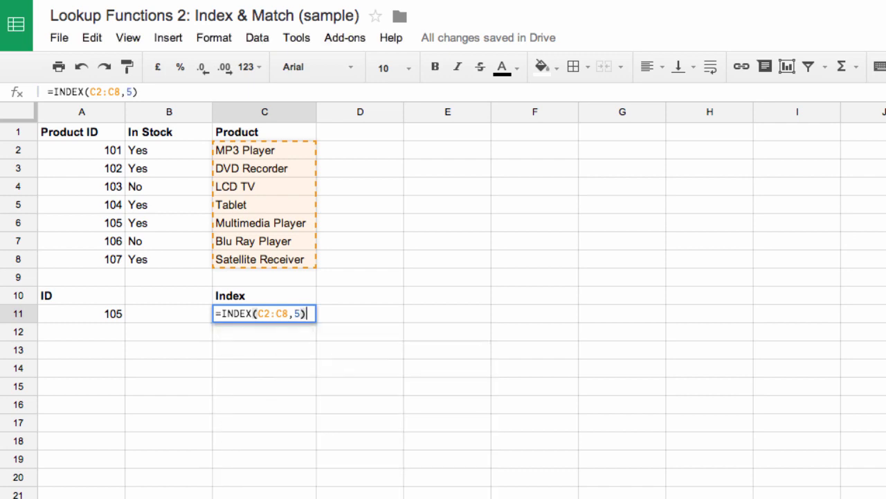
key("Return")
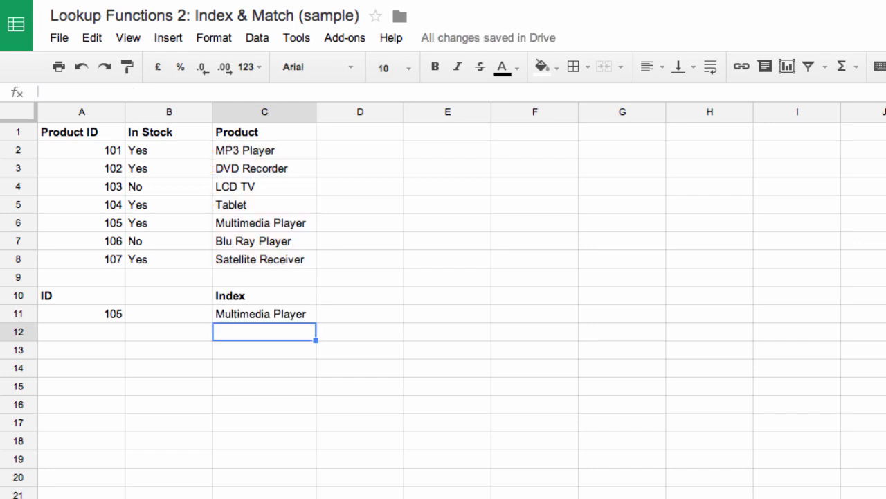
key("Up")
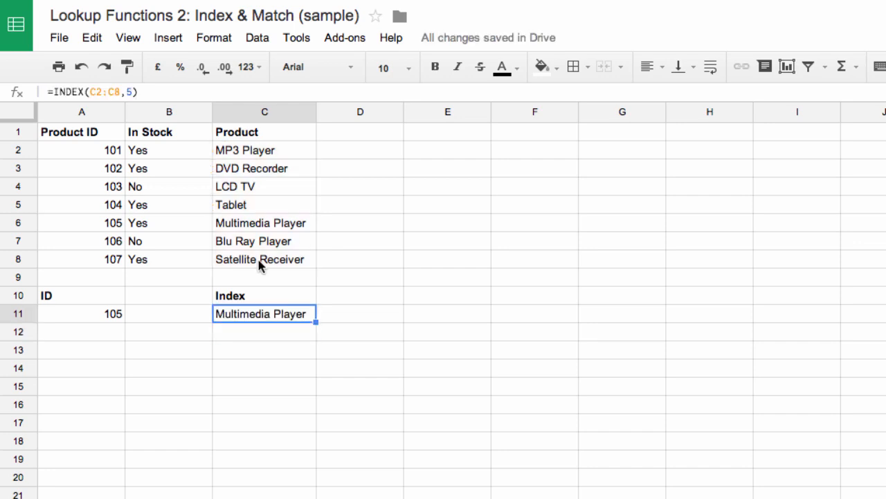
- Count down the product list from C2 to the fifth item and compare it with the Index result in C11
left_click(281, 155)
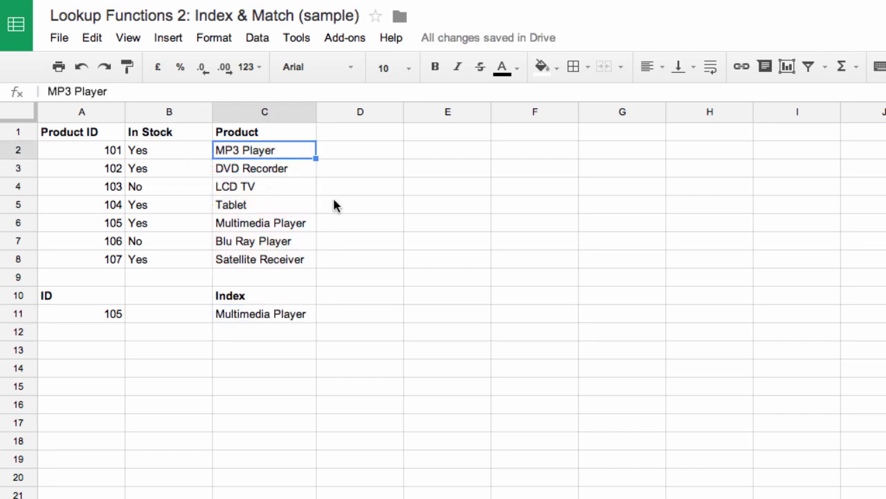
key("Down")
key("Down")
key("Down")
key("Down")
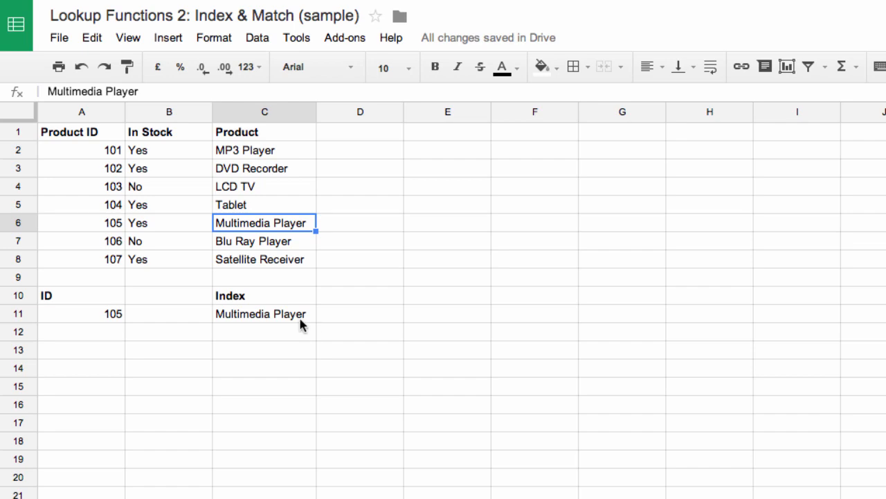
left_click(279, 315)
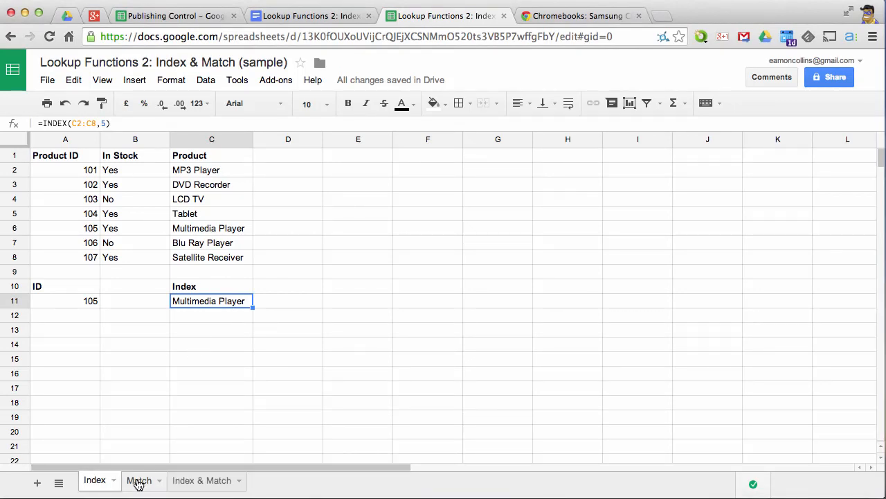
- Open the Match sheet and review the INDEX formula in C11 and its product range C2:C8
left_click(138, 481)
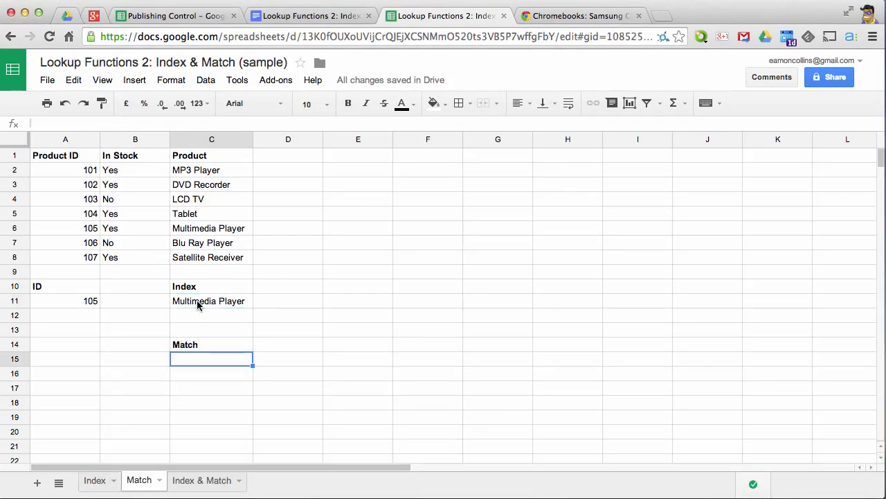
left_click(189, 307)
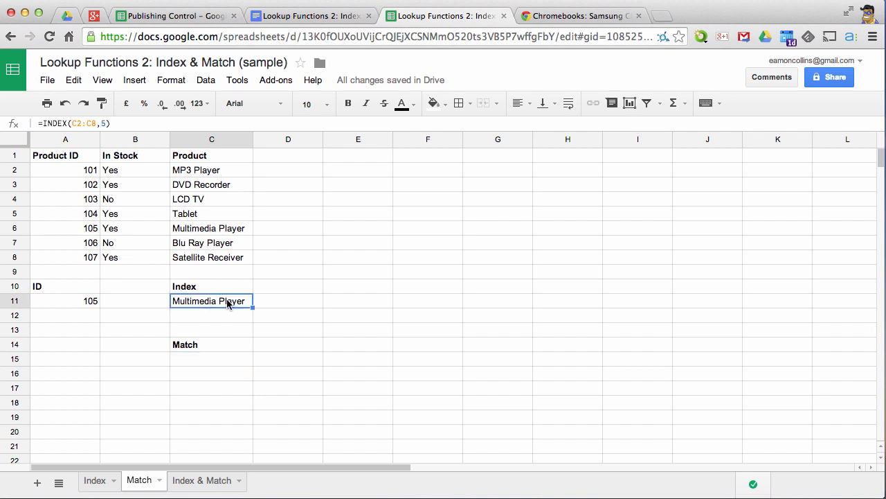
left_click_drag(196, 170, 201, 259)
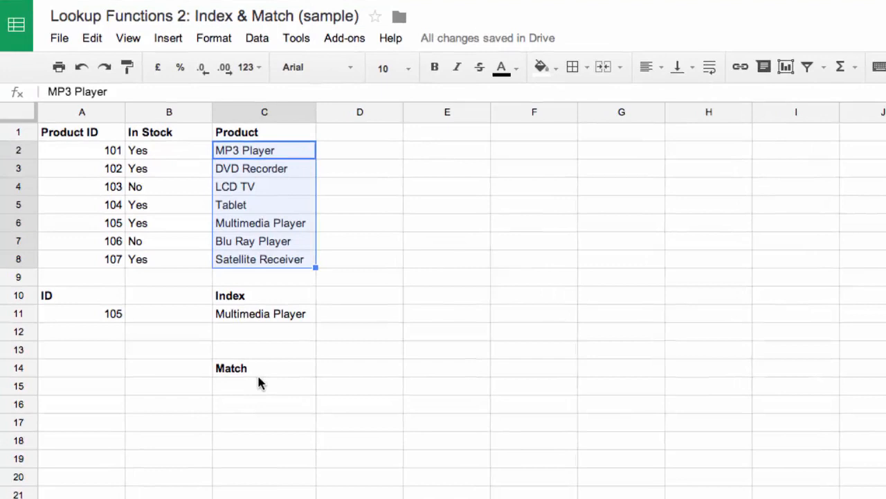
- Enter the formula =MATCH(C11,C2:C8,0) in C15 under the Match heading
left_click(260, 385)
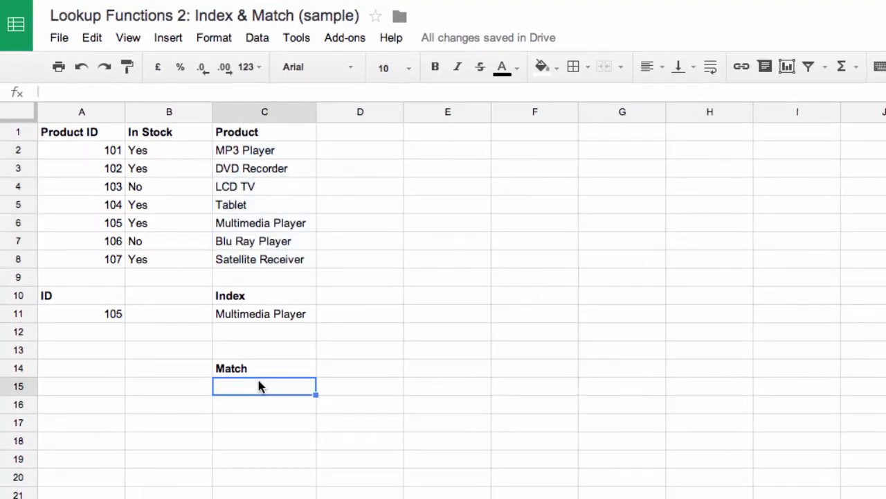
type("=MAtc")
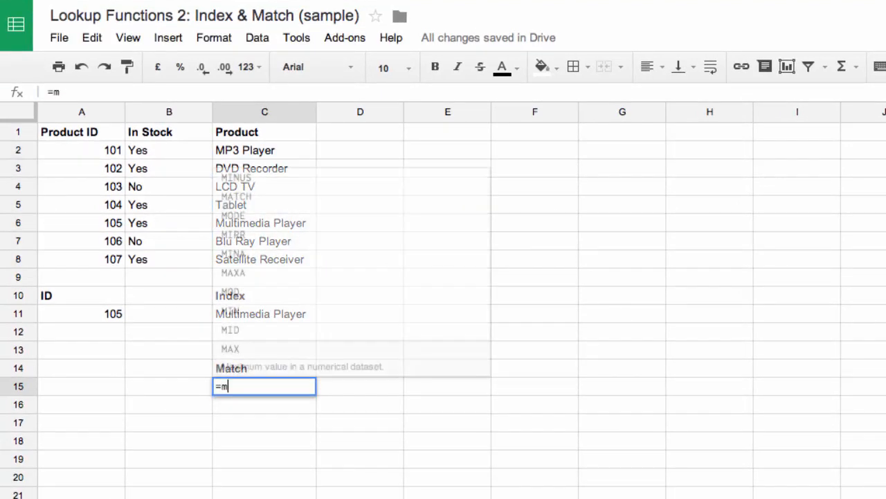
type("h")
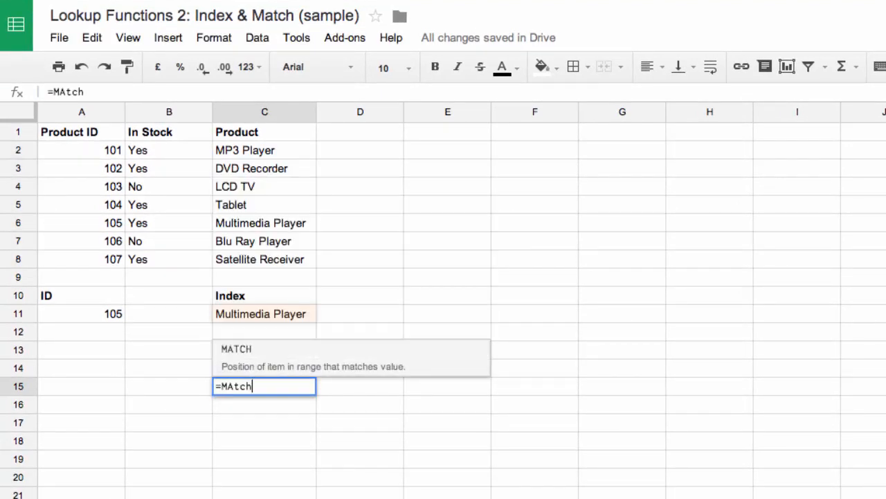
key("Tab")
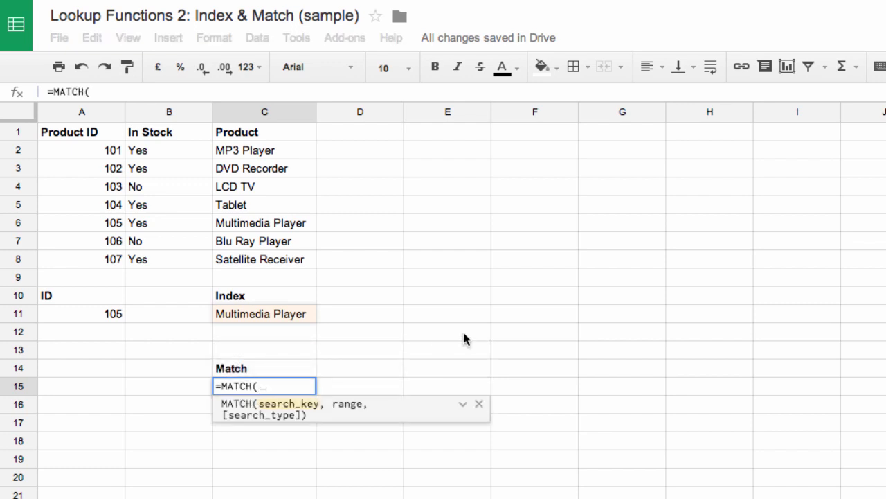
left_click(296, 316)
type(",")
left_click(266, 152)
left_click_drag(266, 152, 270, 268)
type(",")
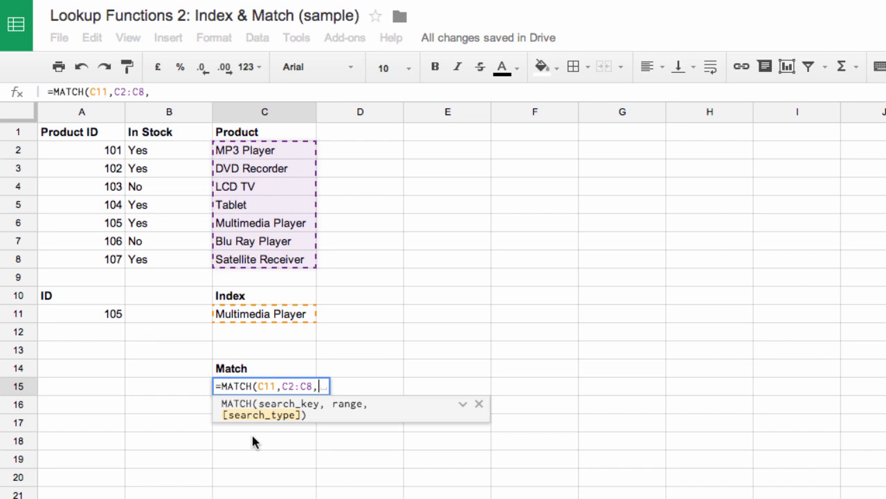
type("0")
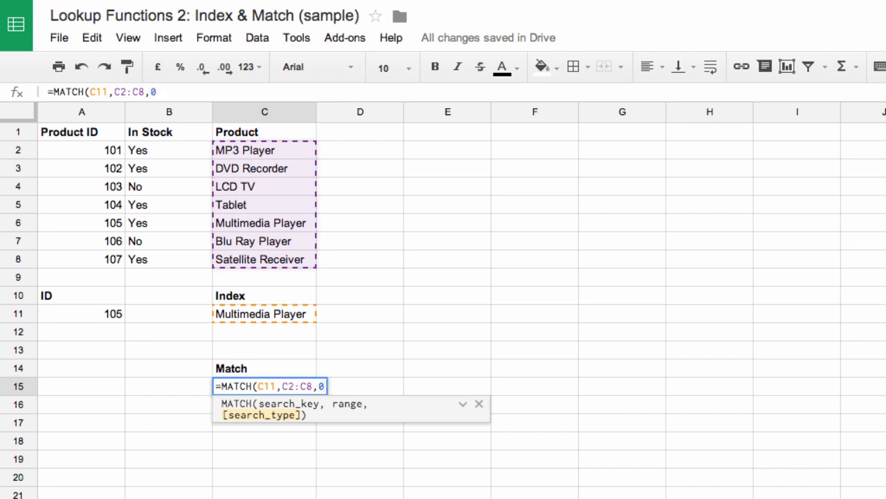
type(")")
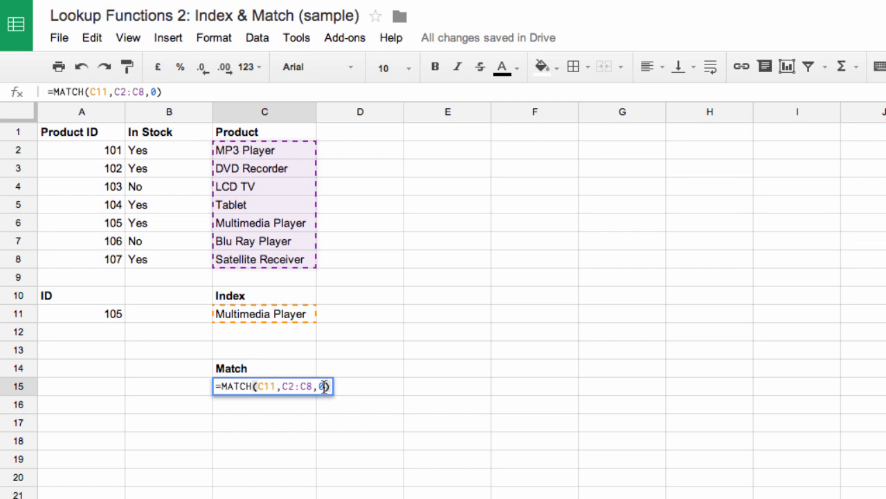
key("Return")
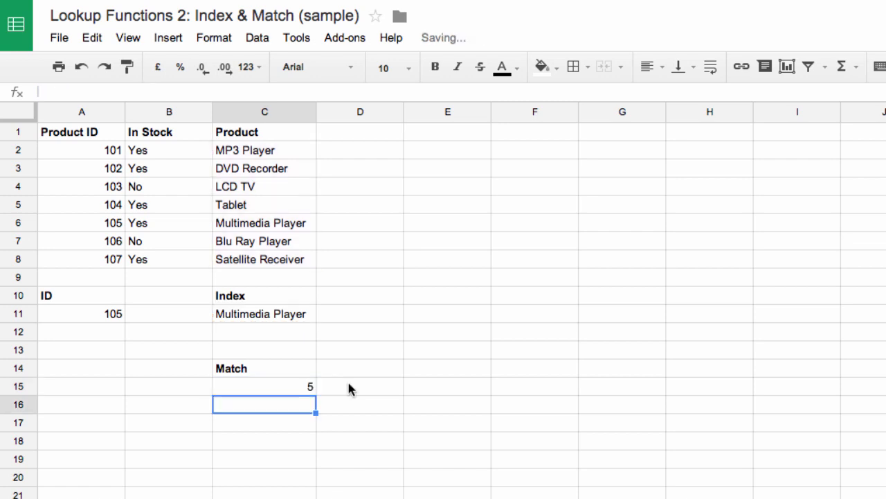
- Check the MATCH formula in C15 against the product list by counting from C2 down to Multimedia Player
left_click(291, 385)
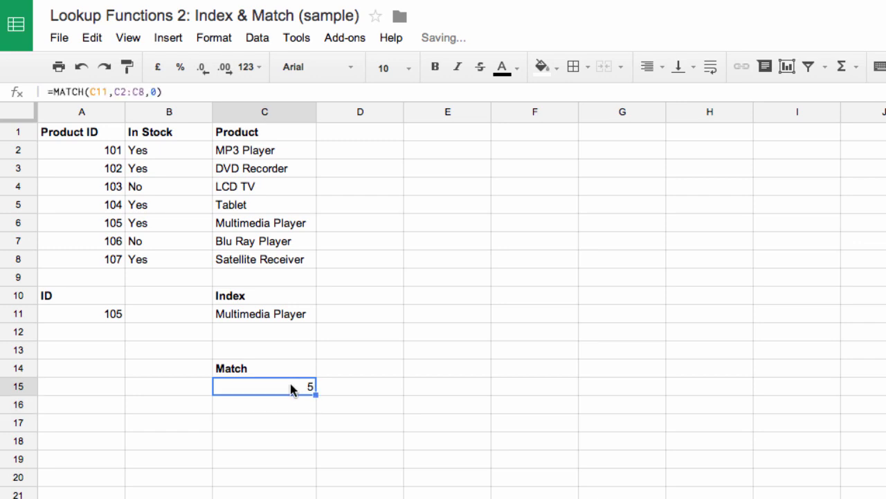
left_click(262, 153)
left_click(267, 175)
left_click(232, 194)
left_click(234, 208)
left_click(237, 225)
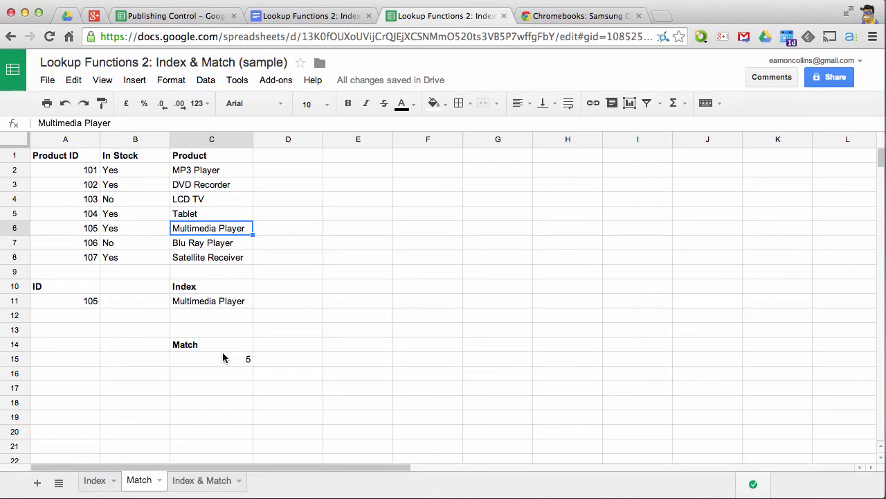
- On the Index & Match sheet, start an INDEX formula in C11 with C2:C8 as the reference
left_click(222, 496)
left_click(231, 306)
type("=")
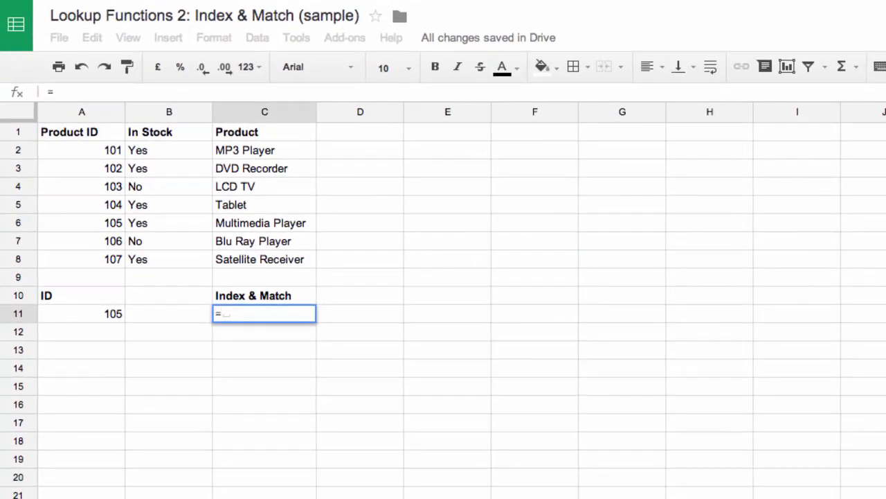
type("im")
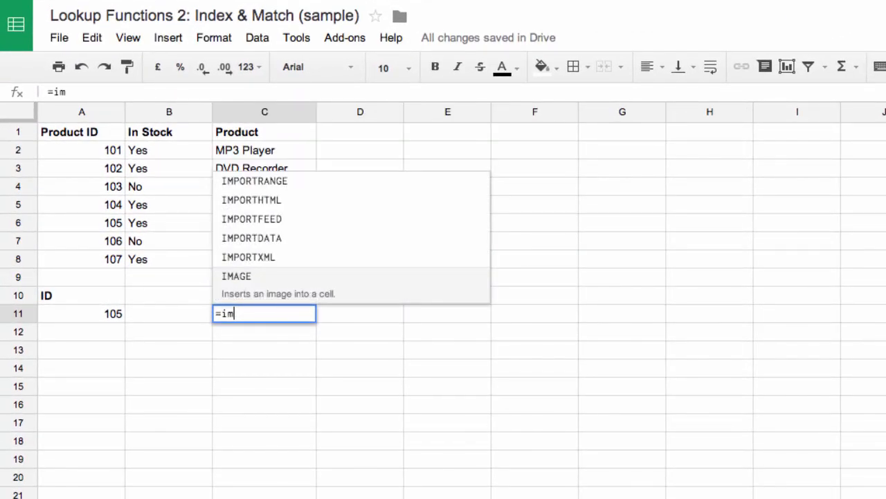
key("BackSpace")
type("nde")
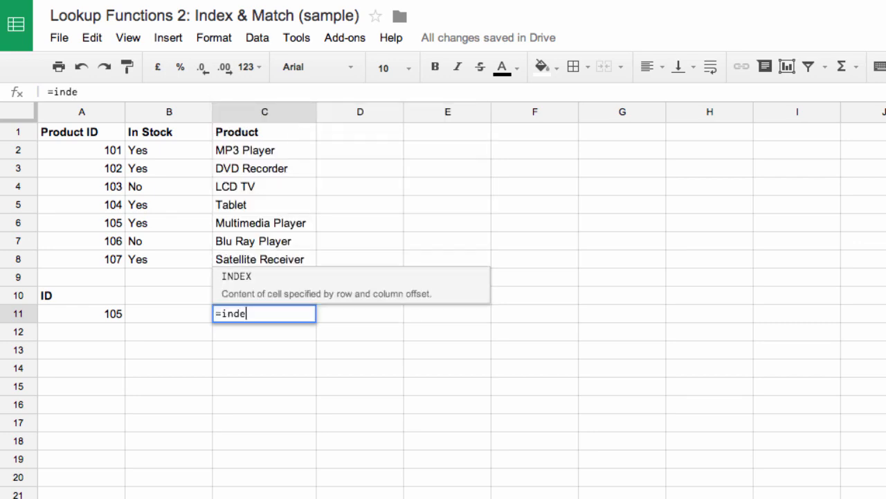
type("x(")
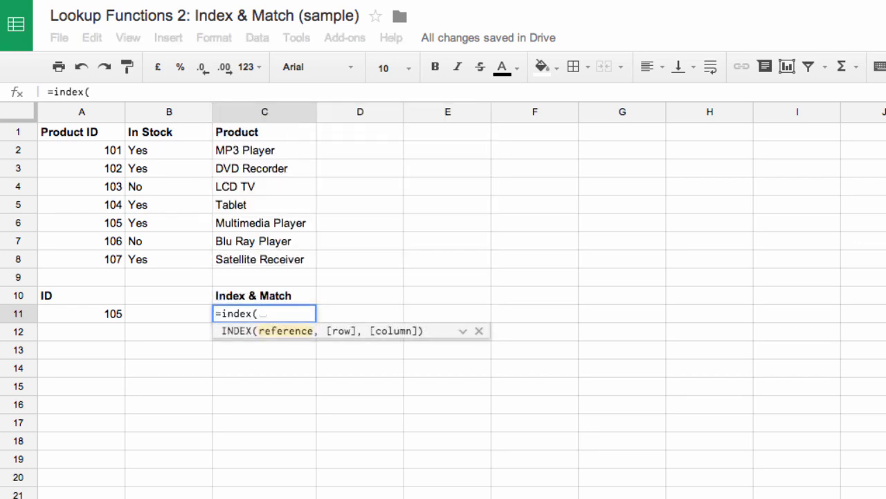
left_click_drag(239, 150, 244, 258)
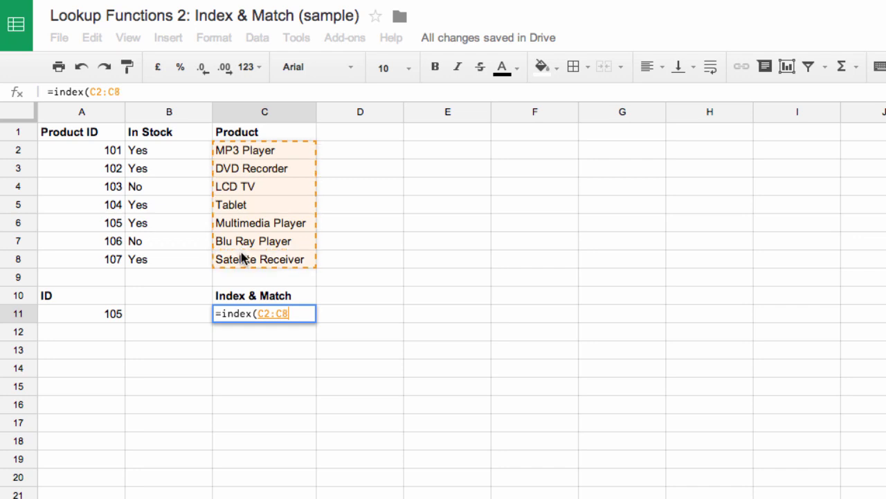
type(",")
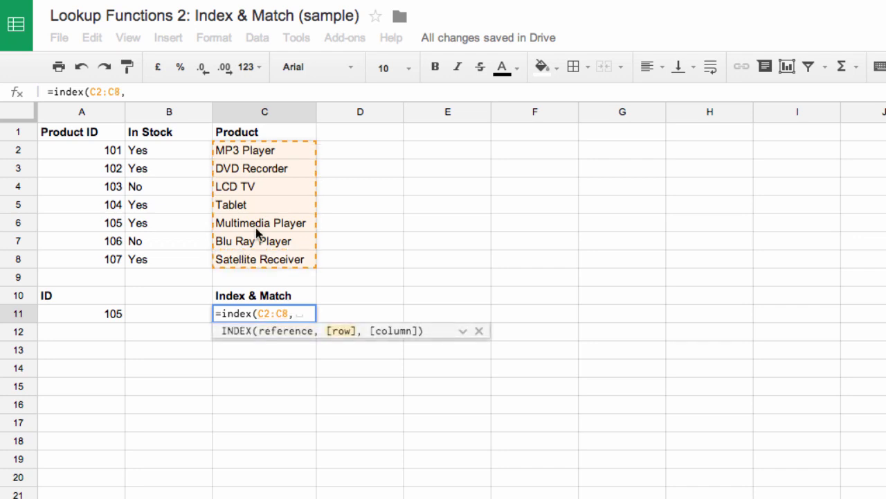
type("match")
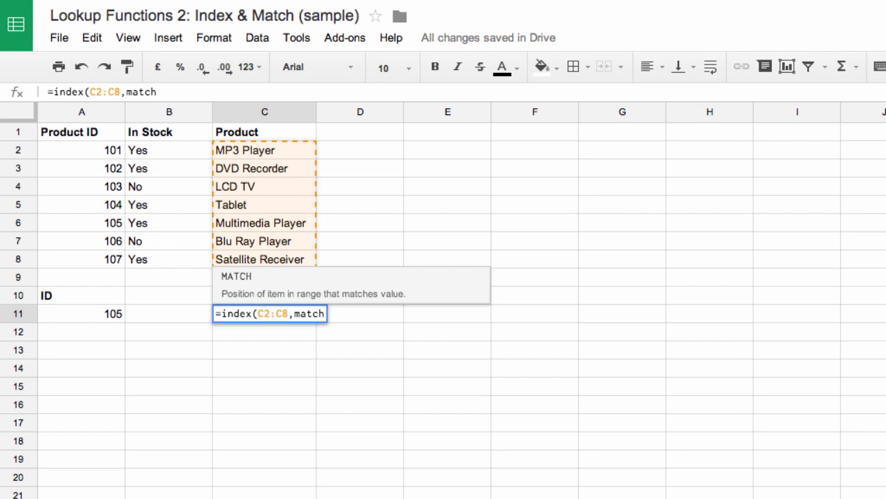
type("(")
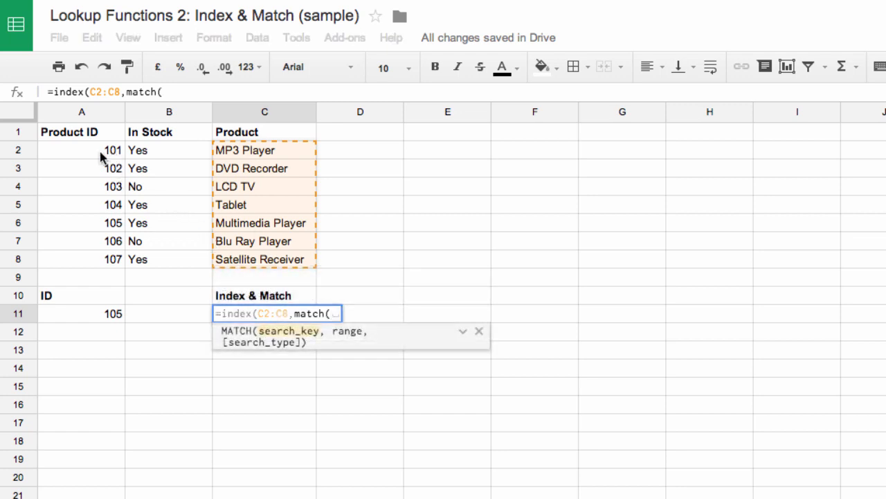
- Complete the INDEX formula in C11 with MATCH(A11,A2:A8,0) as its row argument
left_click(96, 313)
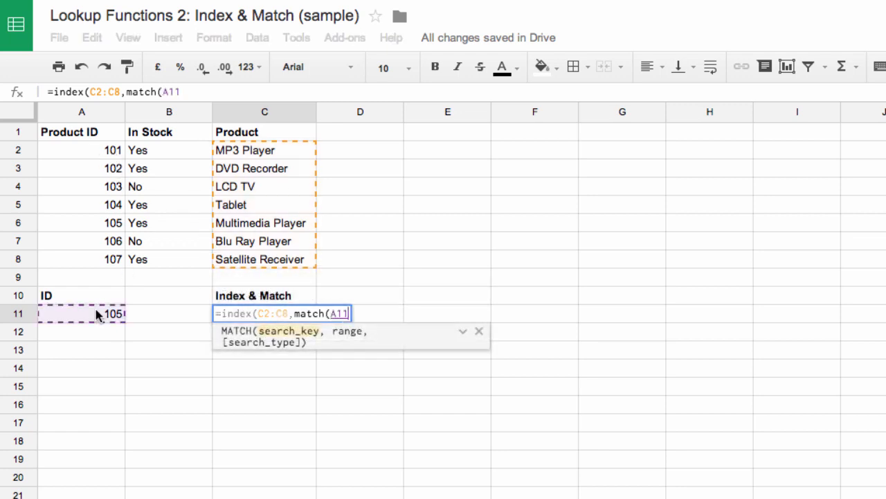
type(",")
left_click_drag(96, 150, 107, 261)
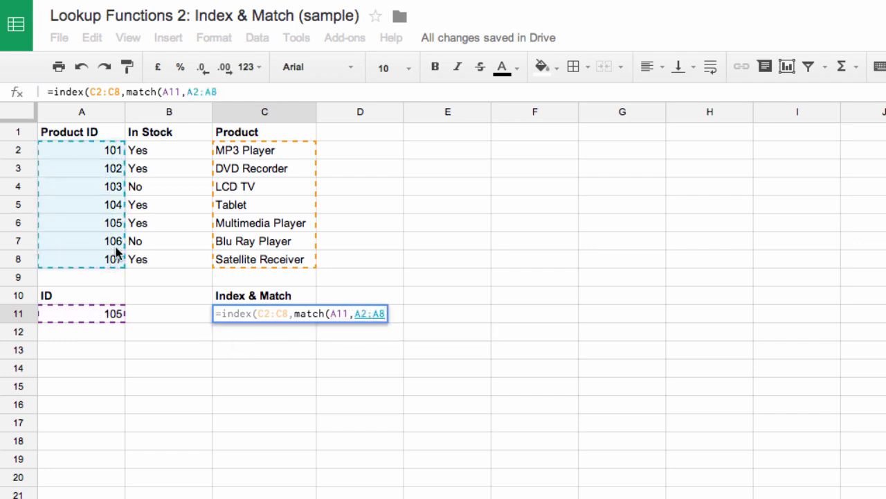
type(",0")
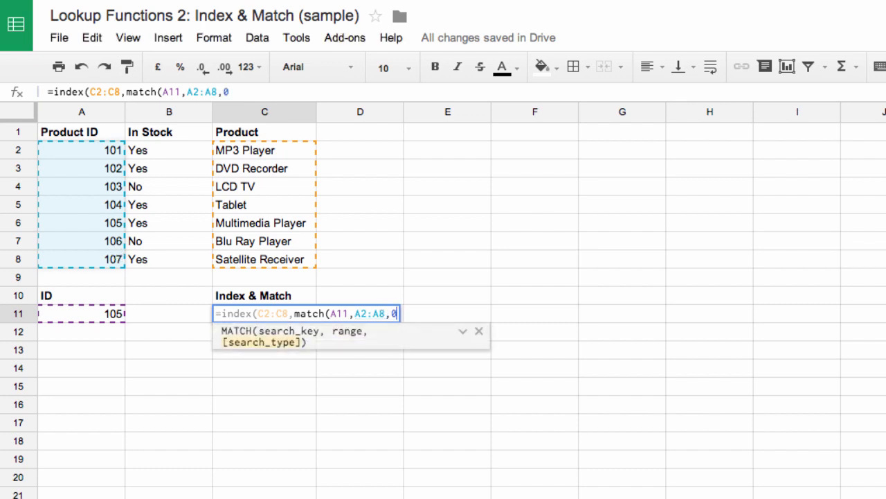
type(")")
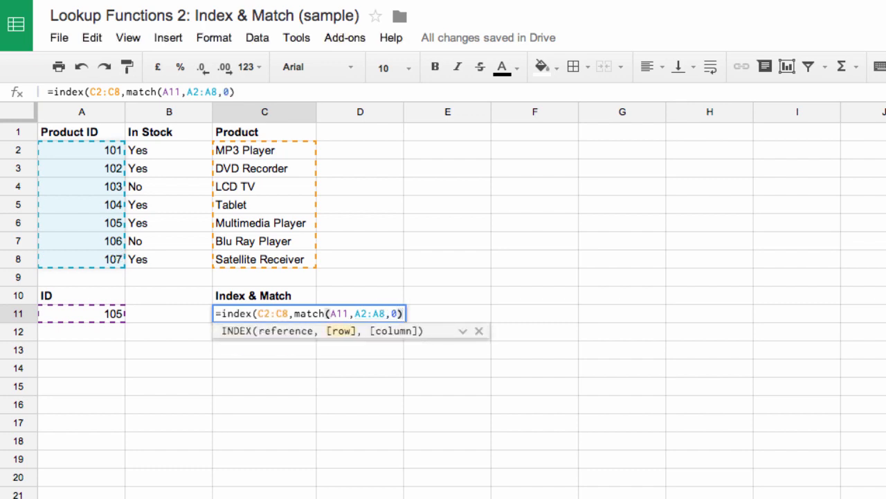
key("Return")
key("Up")
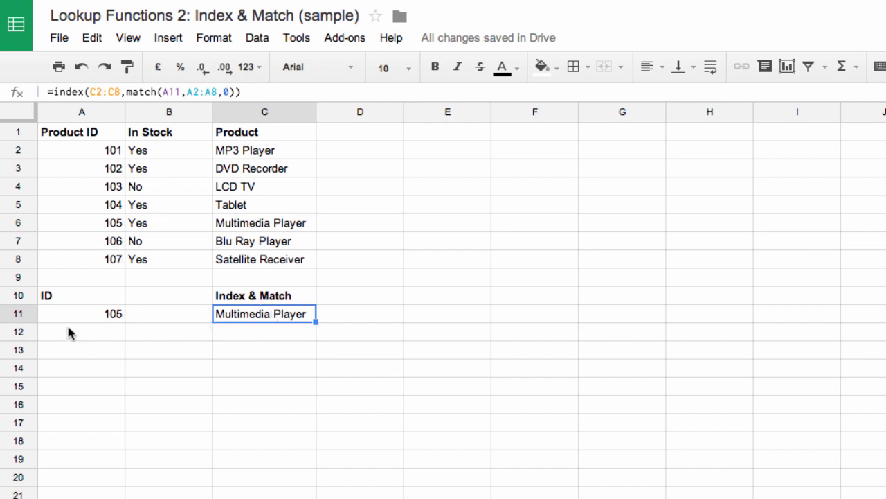
- Test the lookup by setting the ID in A11 to 102 and compare the result with the product in C3
left_click(99, 319)
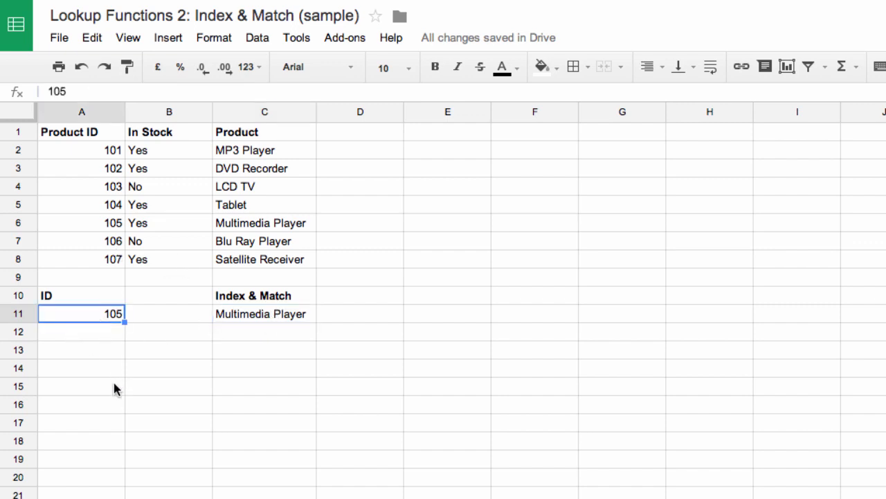
type("102")
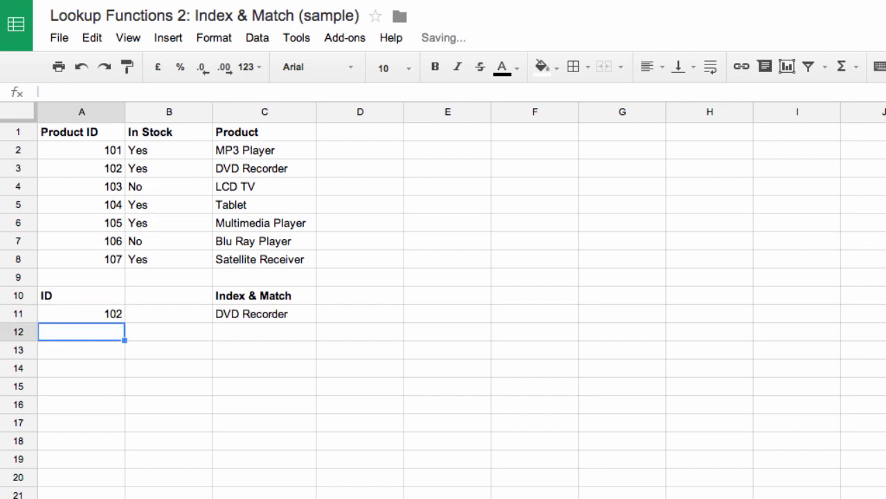
left_click(260, 169)
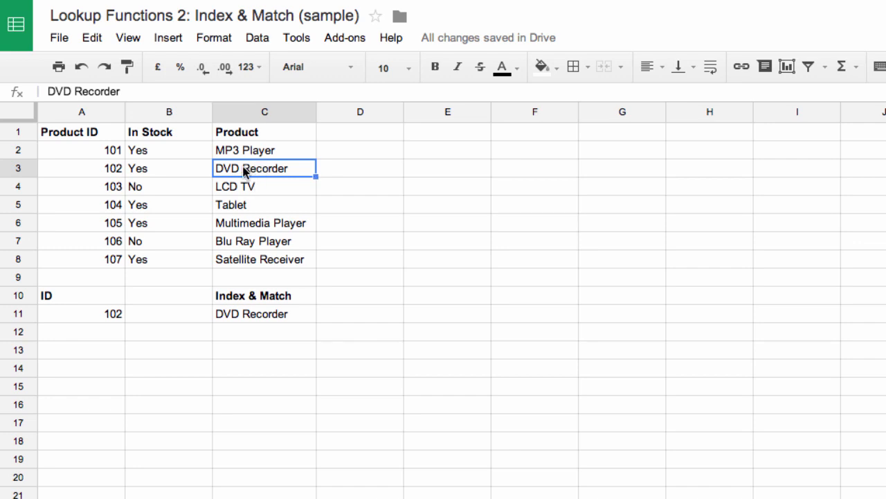
- Set the lookup ID in A11 to 107
left_click(107, 320)
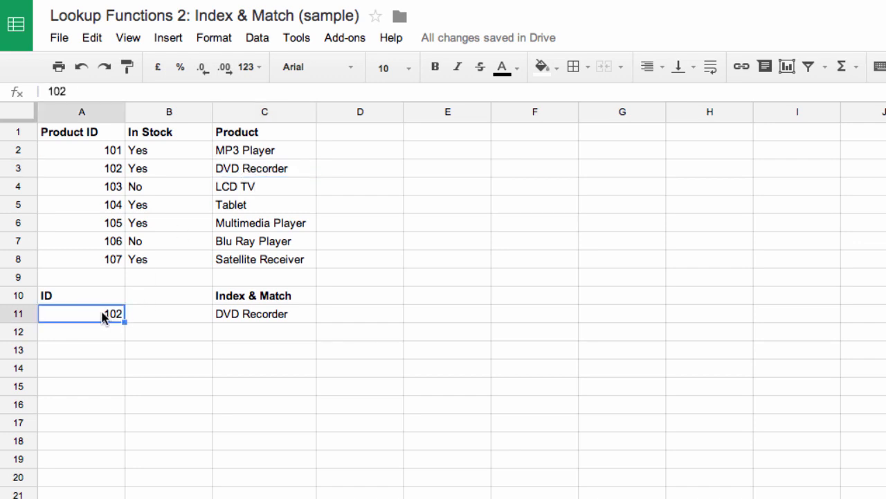
type("107")
key("Return")
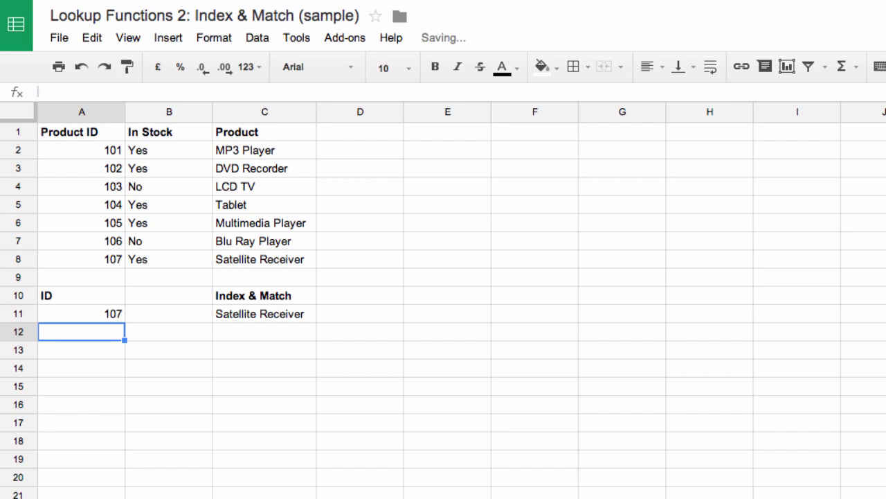
- Review the combined formula in C11 against the row of product 102, the ID range A2:A8 and the product column
left_click(246, 314)
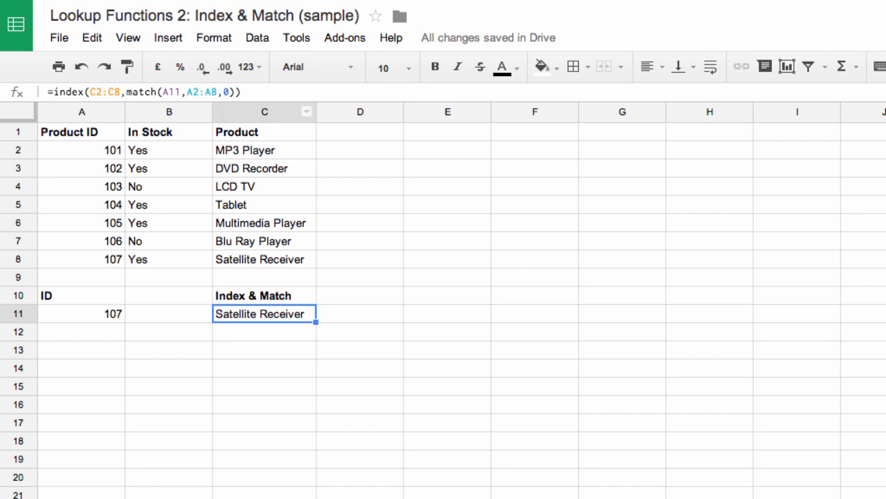
left_click(64, 172)
left_click_drag(64, 171, 272, 173)
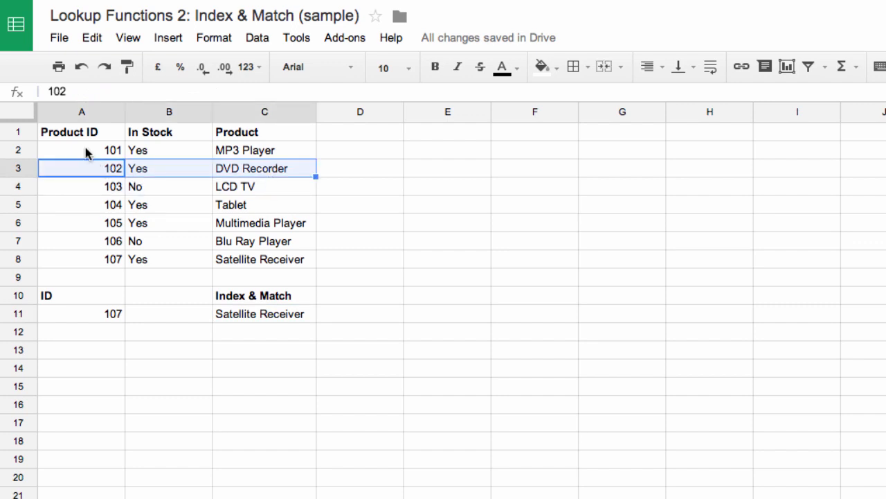
left_click_drag(88, 152, 113, 259)
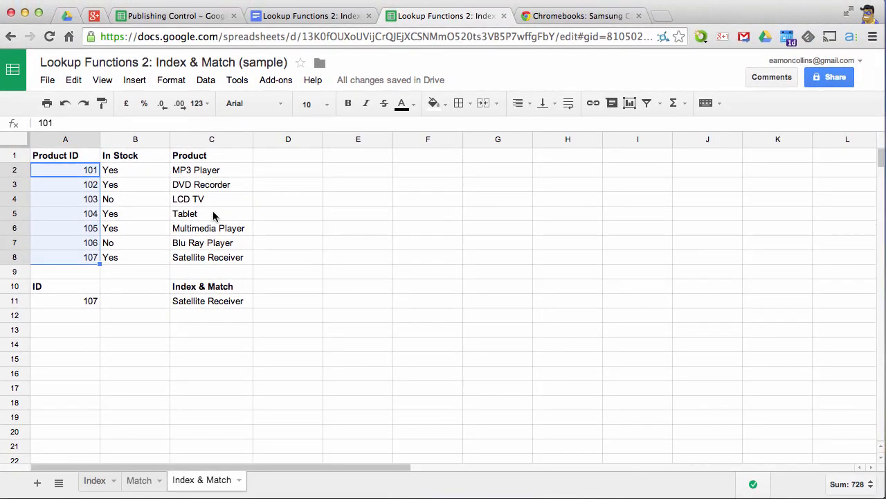
left_click_drag(213, 216, 187, 214)
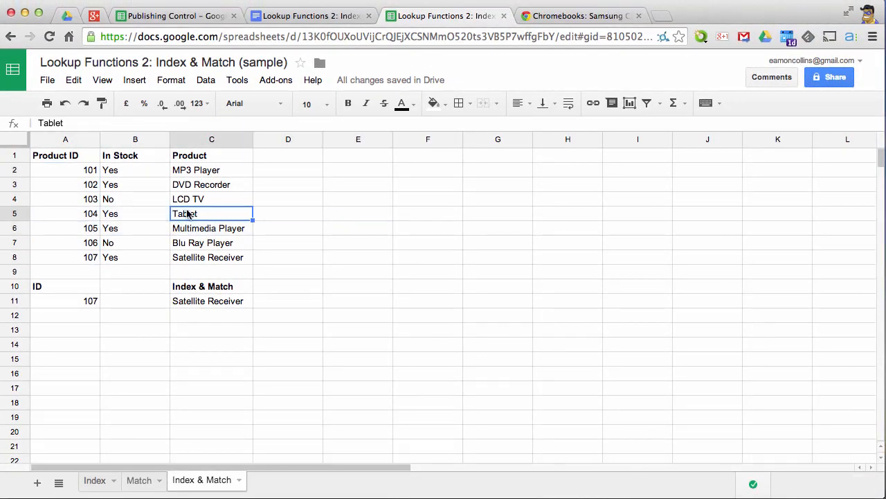